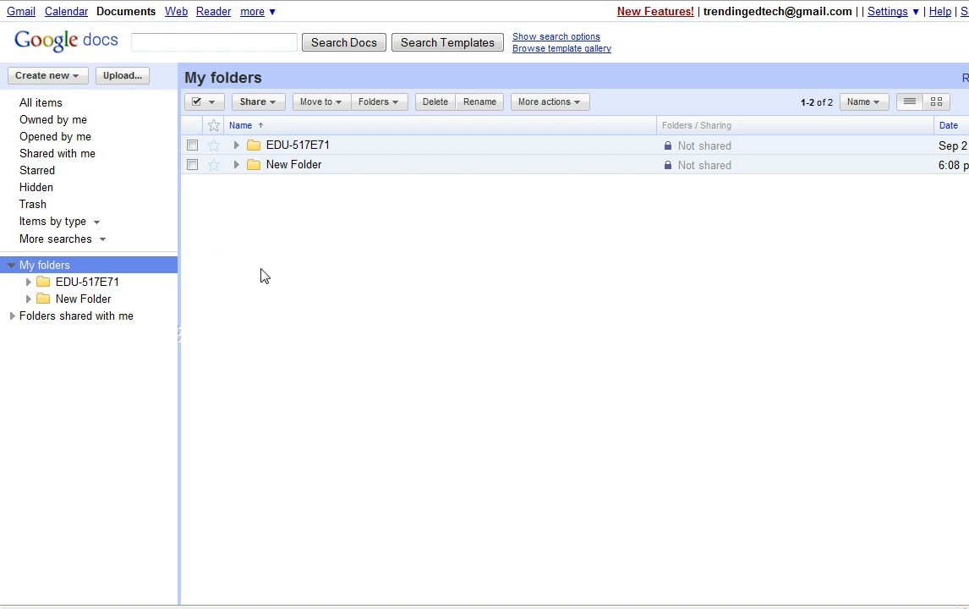
Show all items in the document list and expand the folders shared with me
{"action": "left_click", "coordinate": [65, 107]}
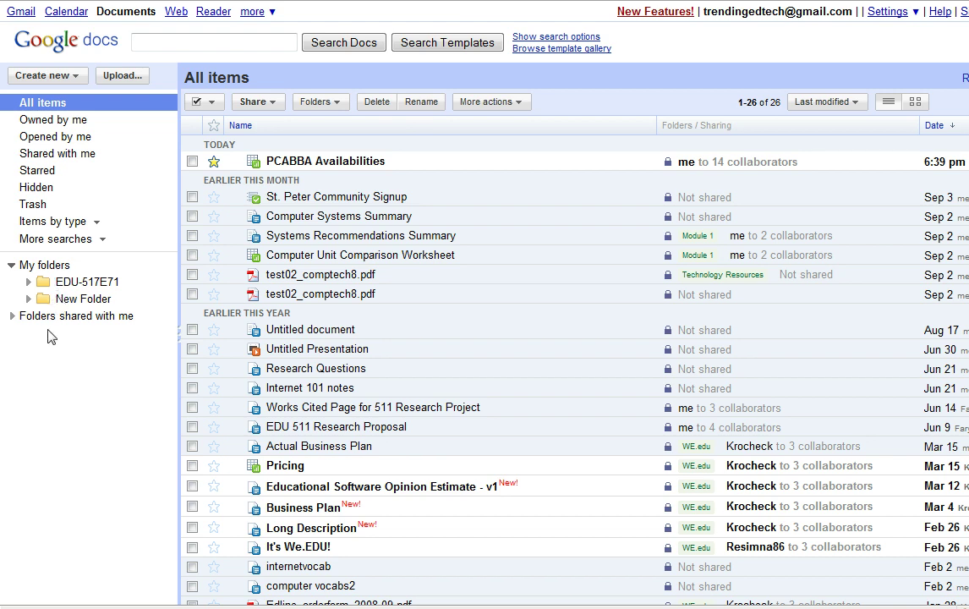
{"action": "left_click", "coordinate": [11, 318]}
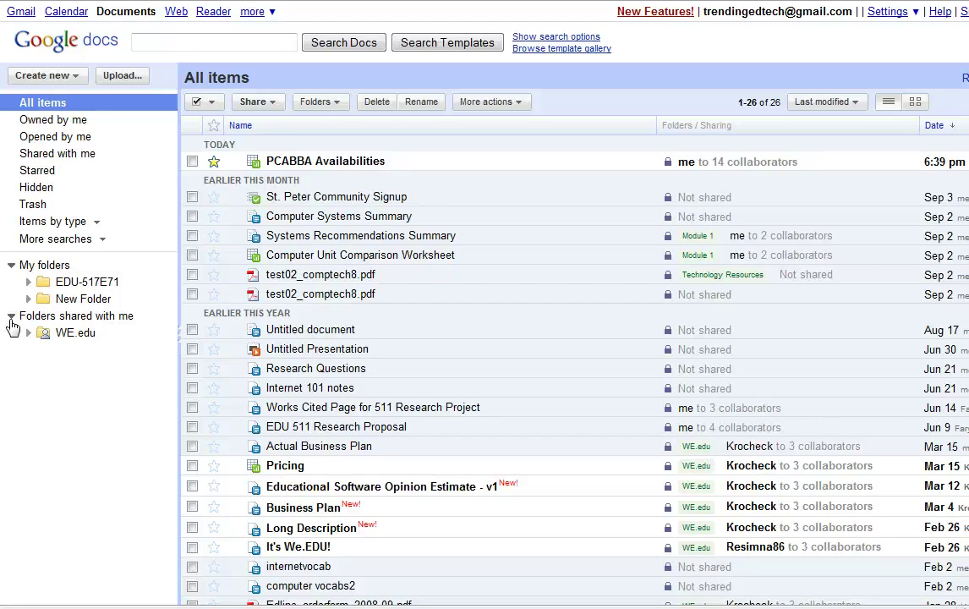
Create a folder named Images in My folders with the description "Pictures of my family."
{"action": "left_click", "coordinate": [44, 265]}
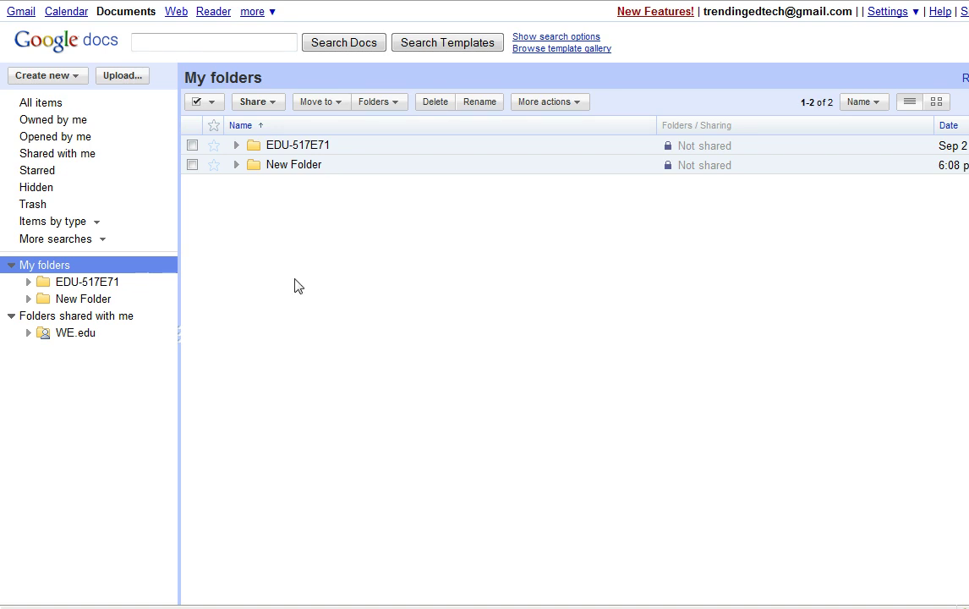
{"action": "left_click", "coordinate": [80, 78]}
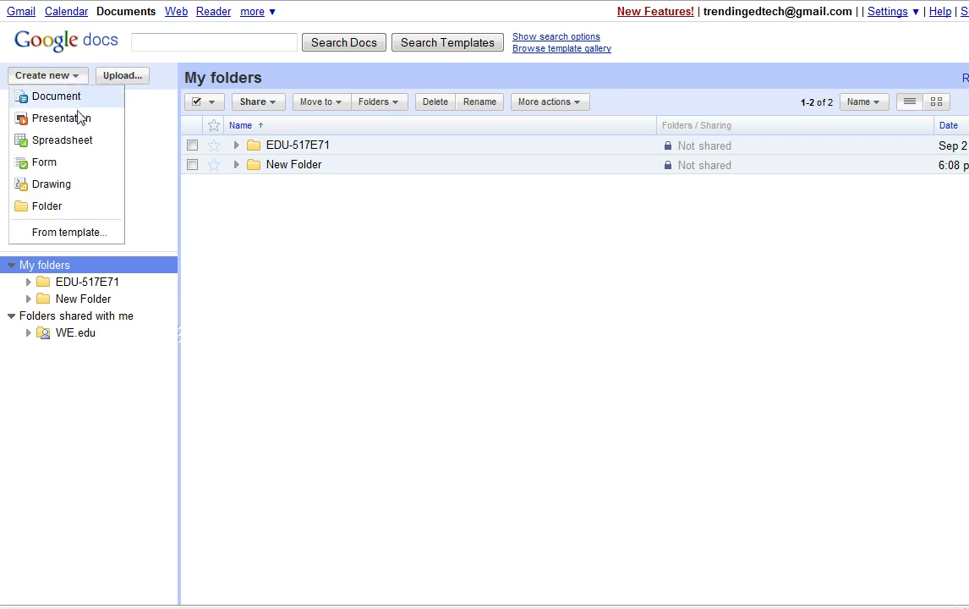
{"action": "left_click", "coordinate": [66, 212]}
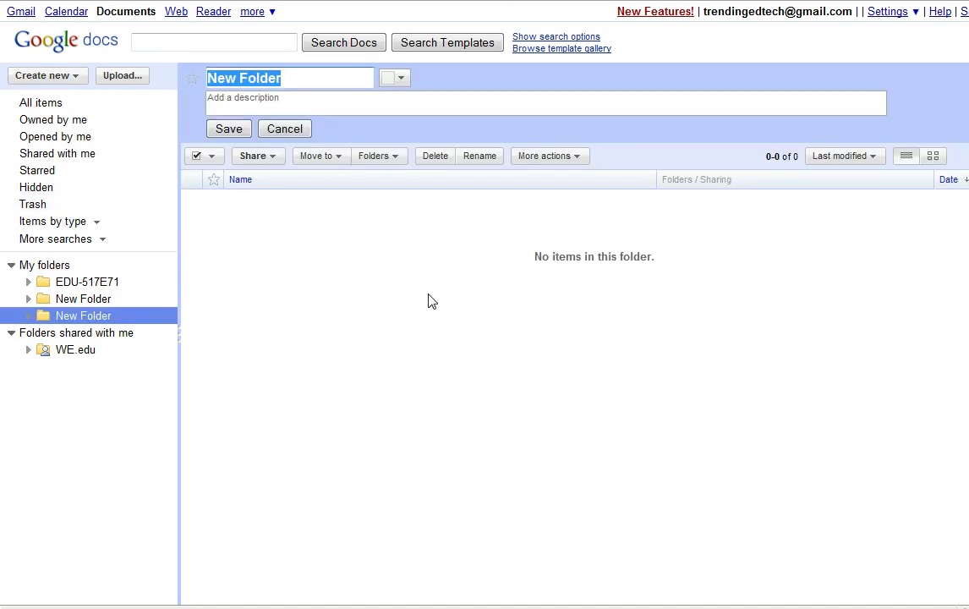
{"action": "key", "text": "BackSpace"}
{"action": "type", "text": "Images"}
{"action": "left_click", "coordinate": [295, 98]}
{"action": "type", "text": "Pictures of my family."}
{"action": "left_click", "coordinate": [230, 129]}
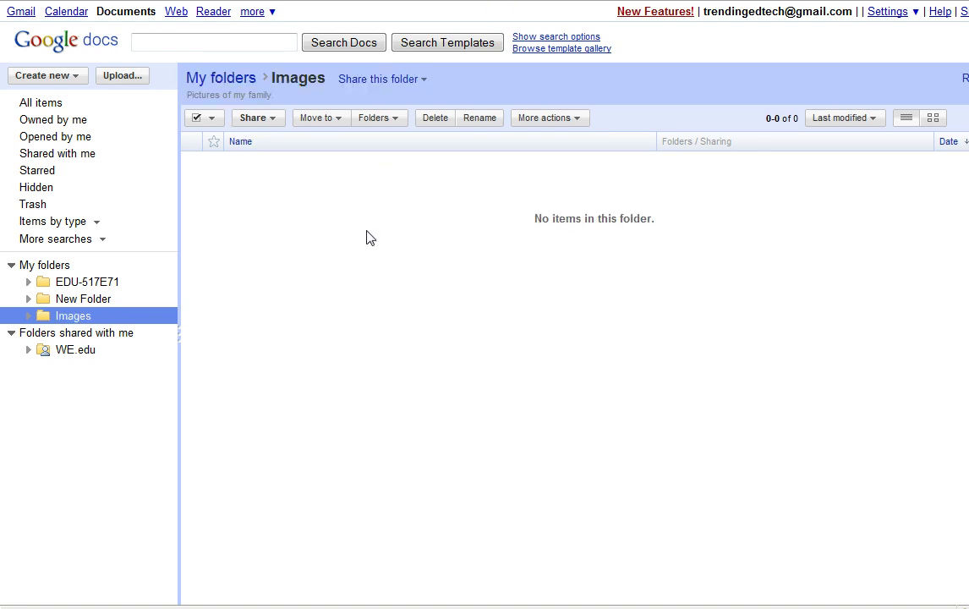
Choose the Aviary clusterurl, edu-glogster, glogster, gtcoker-edu-glogster and member-thinkfree pictures plus edmodo-library-files and edmodo-library-screenshot for upload
{"action": "left_click", "coordinate": [134, 321]}
{"action": "left_click", "coordinate": [124, 82]}
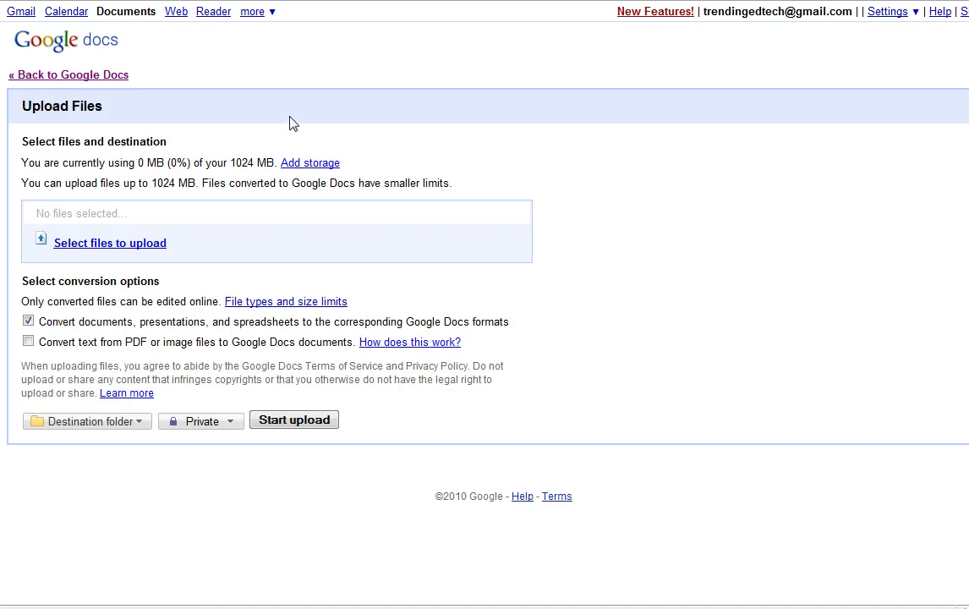
{"action": "left_click", "coordinate": [149, 245]}
{"action": "left_click_drag", "start_coordinate": [134, 252], "coordinate": [137, 112]}
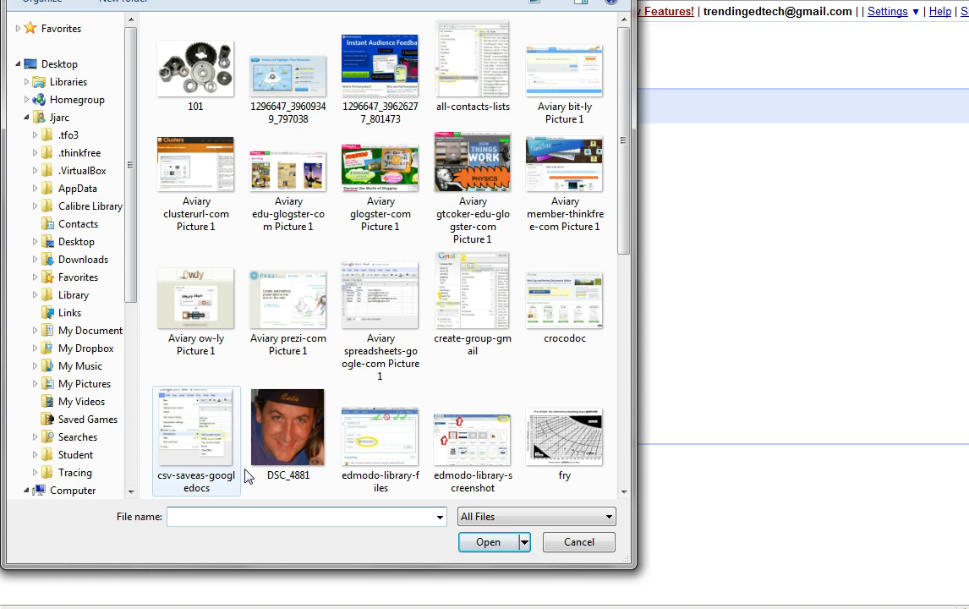
{"action": "left_click", "coordinate": [429, 156]}
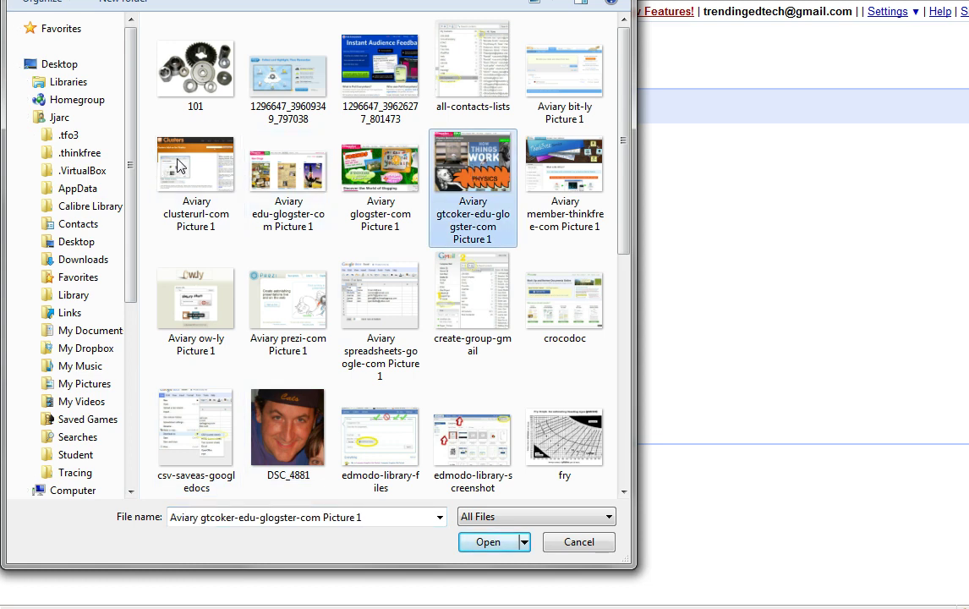
{"action": "left_click_drag", "start_coordinate": [146, 160], "coordinate": [568, 203]}
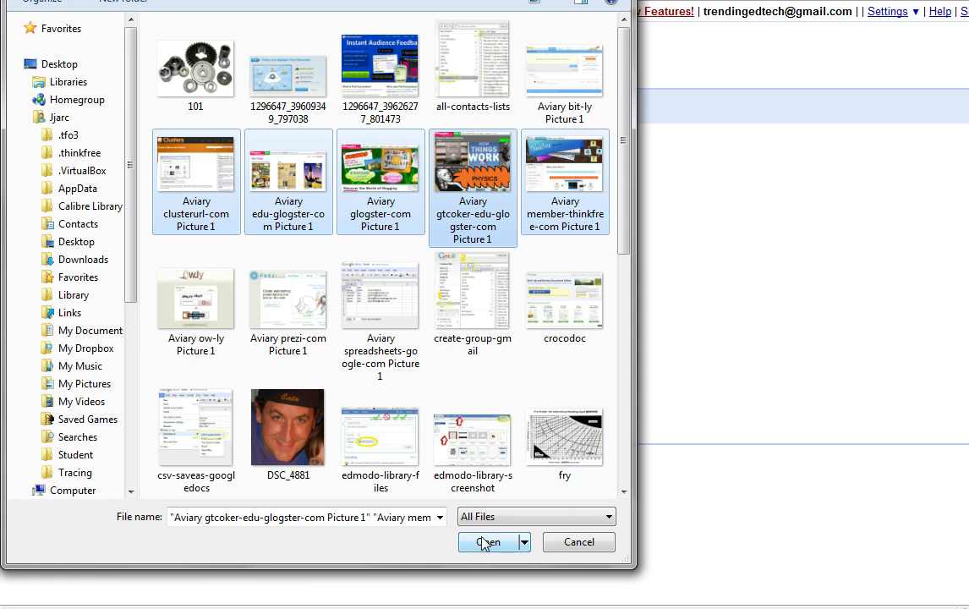
{"action": "left_click", "coordinate": [432, 465], "text": "ctrl"}
{"action": "left_click", "coordinate": [348, 406], "text": "ctrl"}
{"action": "left_click", "coordinate": [503, 546]}
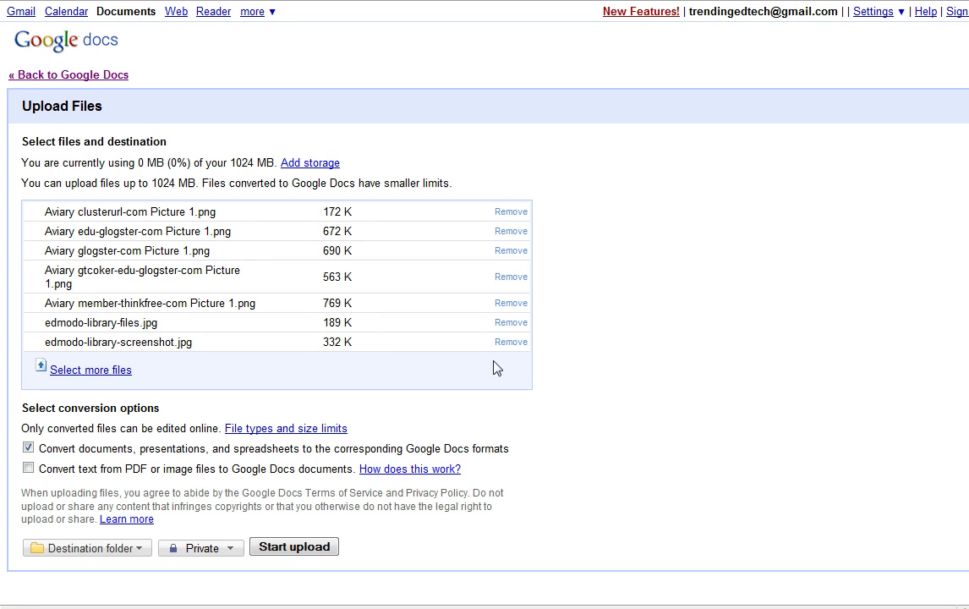
{"action": "left_click", "coordinate": [118, 370]}
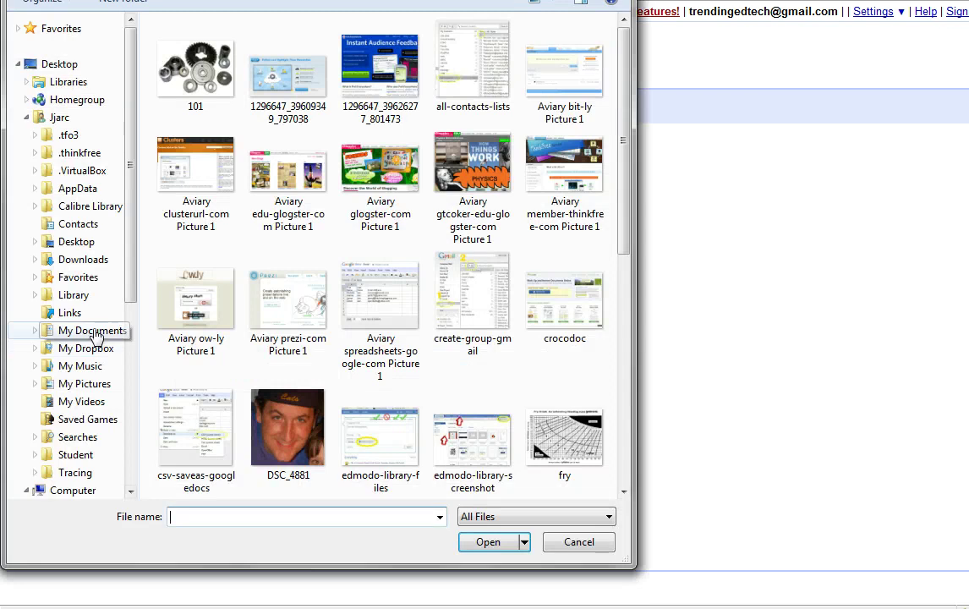
{"action": "left_click", "coordinate": [97, 383]}
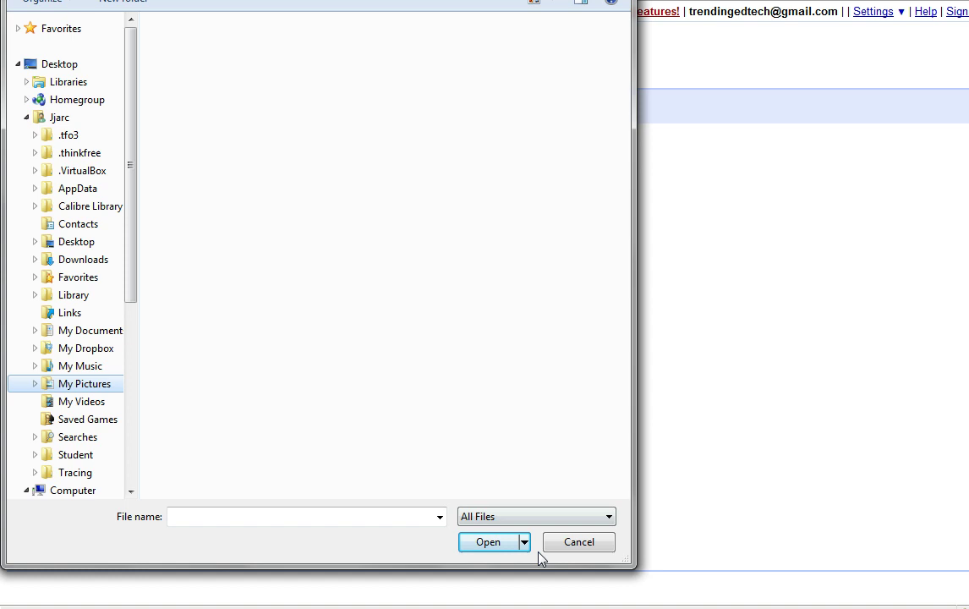
{"action": "left_click", "coordinate": [578, 542]}
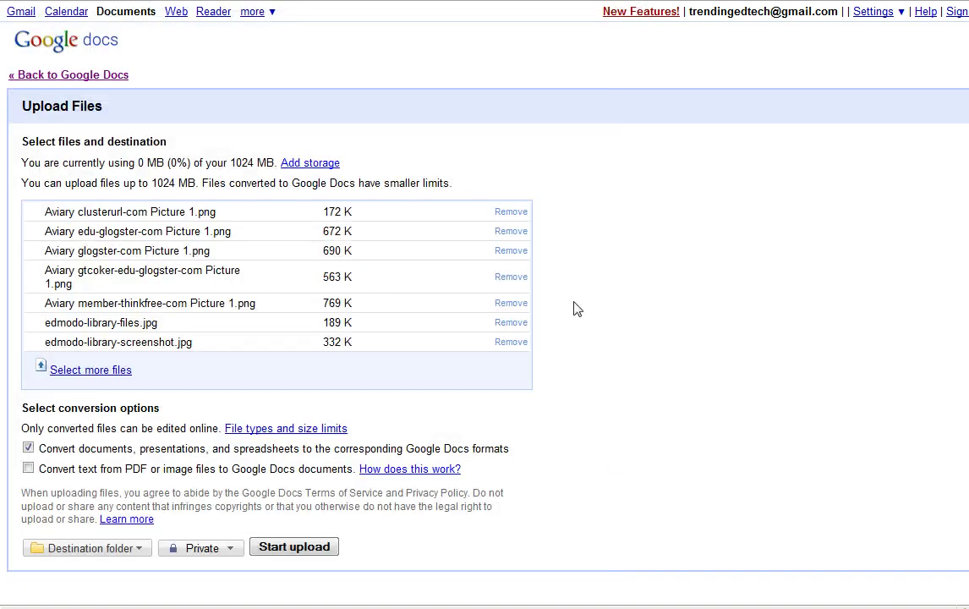
Turn off conversion of documents to Google Docs formats and set Images as the upload's destination folder
{"action": "scroll", "coordinate": [582, 284], "scroll_direction": "down", "scroll_amount": 1}
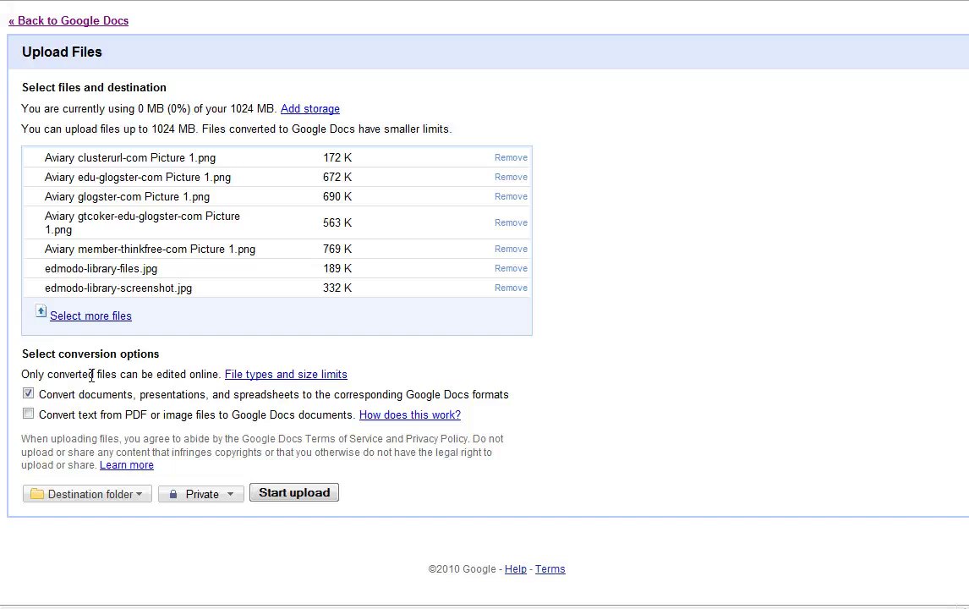
{"action": "left_click", "coordinate": [28, 394]}
{"action": "left_click", "coordinate": [86, 497]}
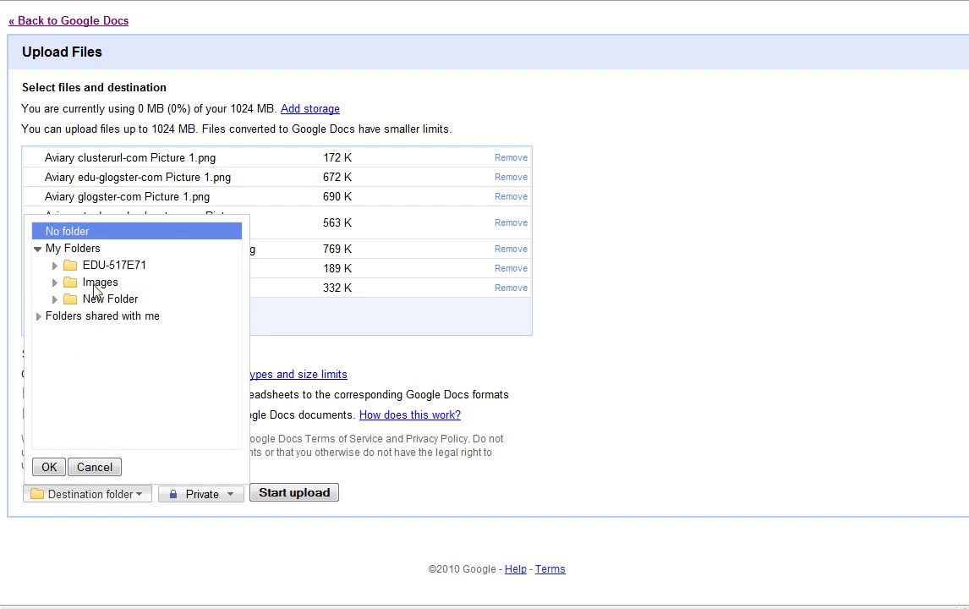
{"action": "left_click", "coordinate": [96, 286]}
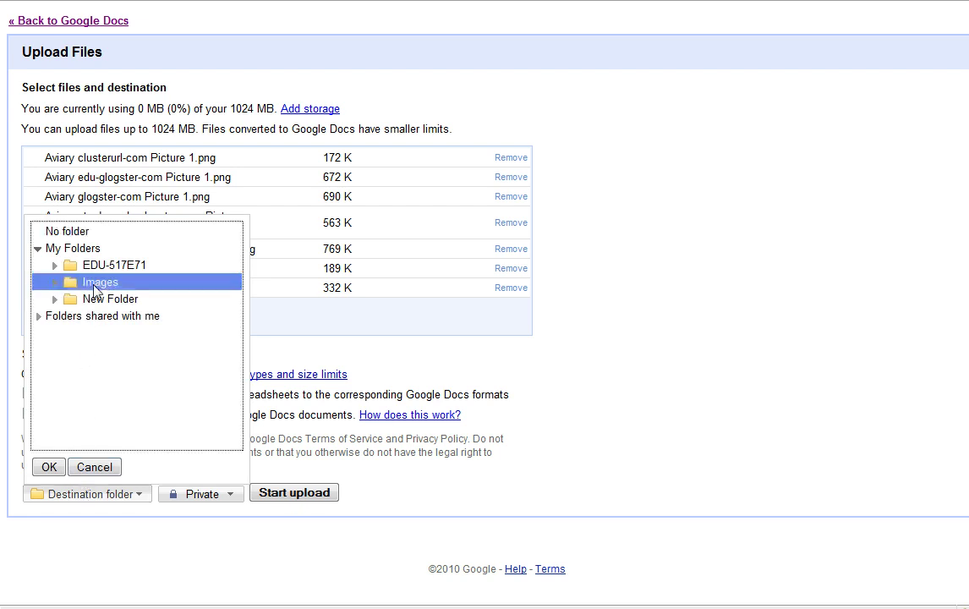
{"action": "left_click", "coordinate": [52, 466]}
Check the visibility options, keep the files Private and start the upload
{"action": "left_click", "coordinate": [156, 495]}
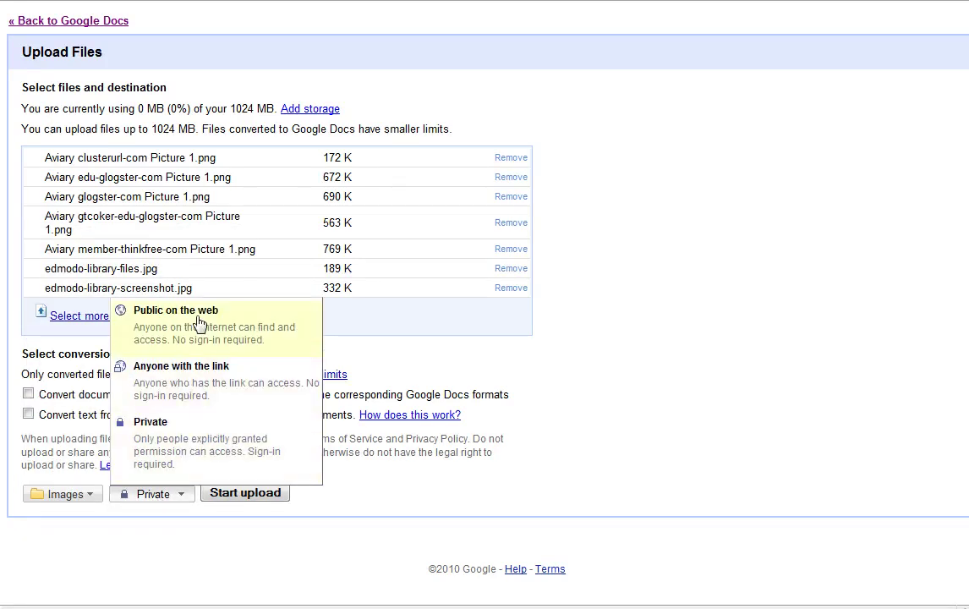
{"action": "left_click", "coordinate": [279, 511]}
{"action": "left_click", "coordinate": [267, 496]}
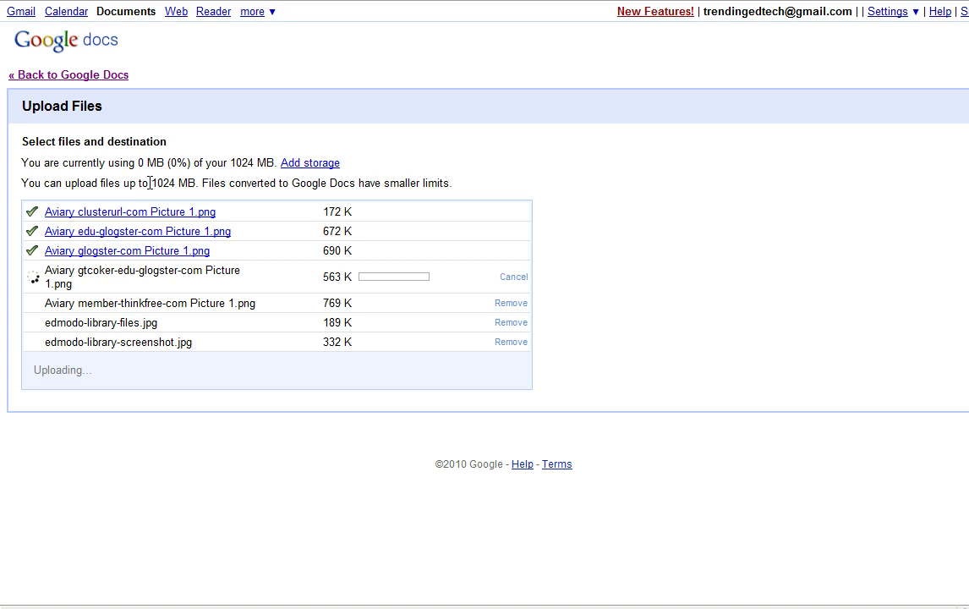
Examine the maximum upload file size and the total storage allowance stated above the file list
{"action": "left_click_drag", "start_coordinate": [150, 182], "coordinate": [196, 184]}
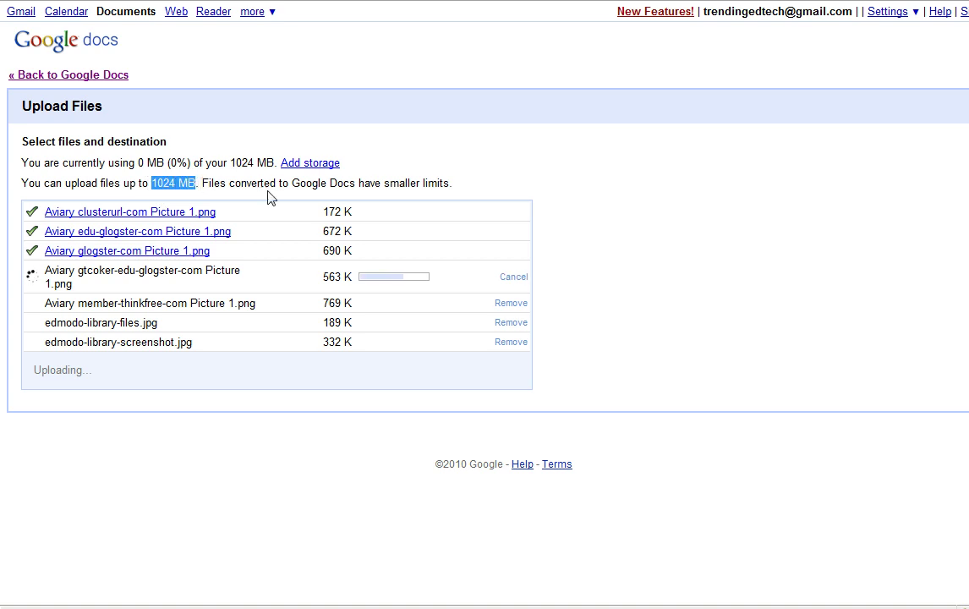
{"action": "left_click", "coordinate": [412, 187]}
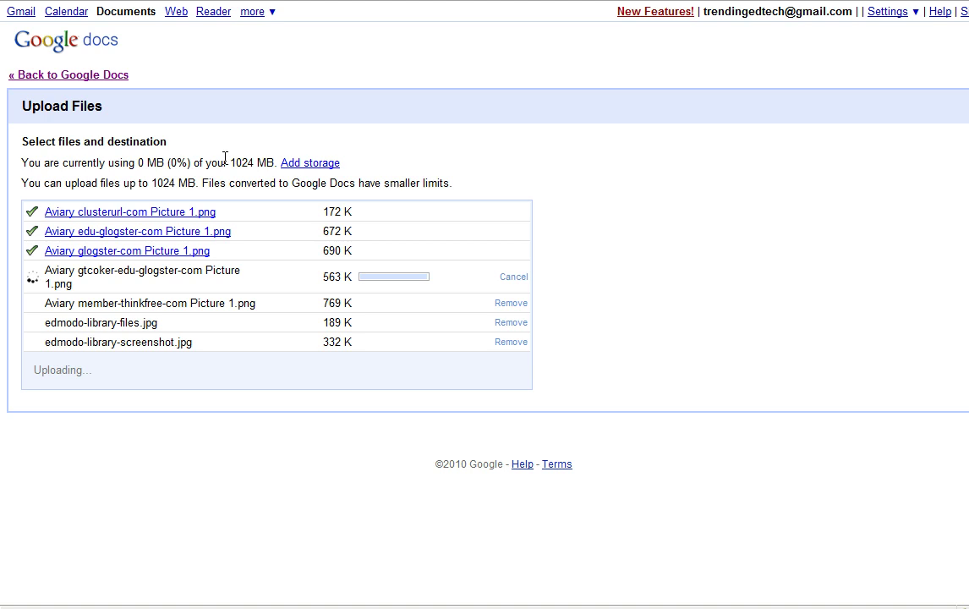
{"action": "left_click_drag", "start_coordinate": [231, 159], "coordinate": [255, 167]}
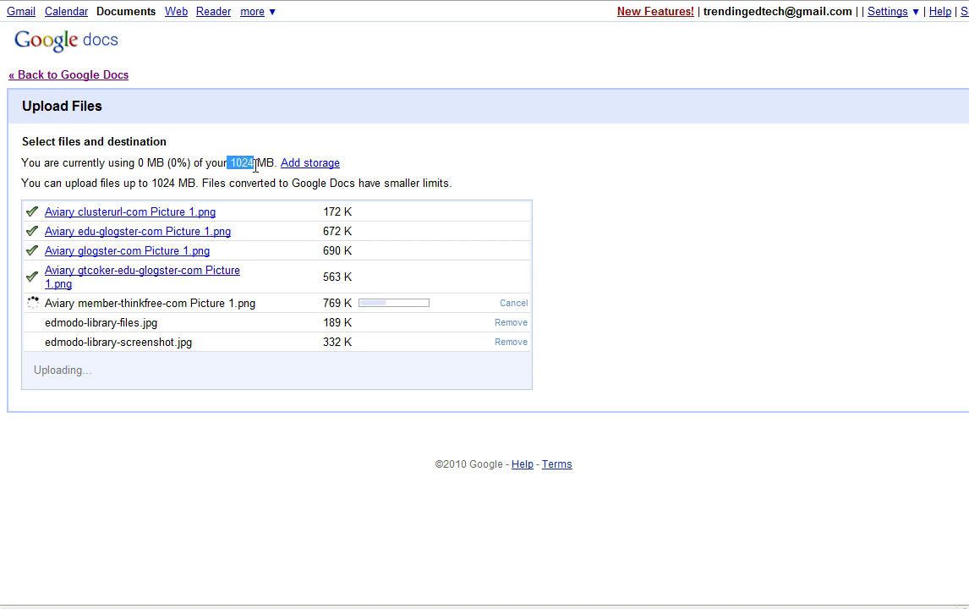
{"action": "left_click", "coordinate": [395, 163]}
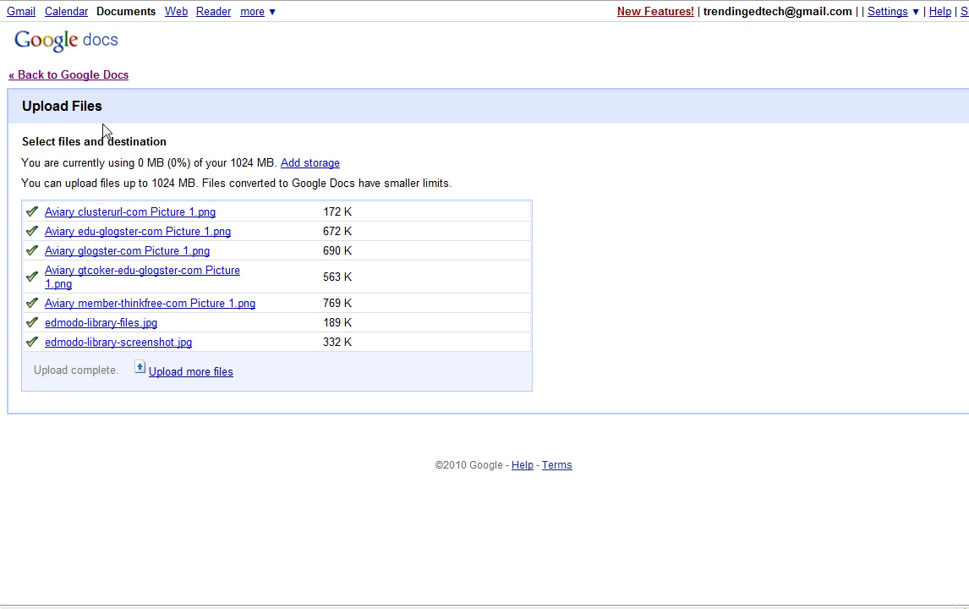
Return to the document list and create a subfolder named 2010 inside the Images folder
{"action": "left_click", "coordinate": [105, 78]}
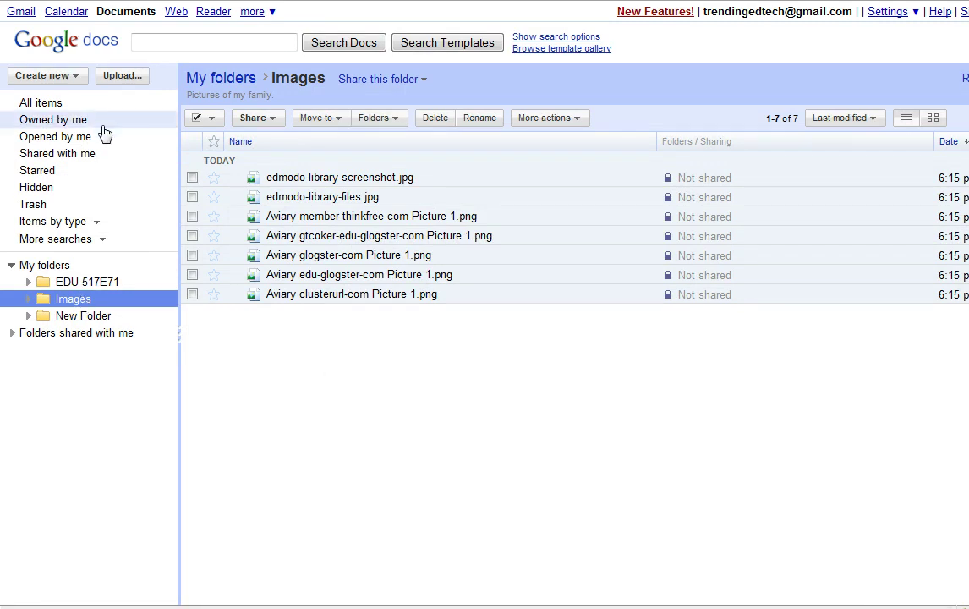
{"action": "left_click", "coordinate": [31, 300]}
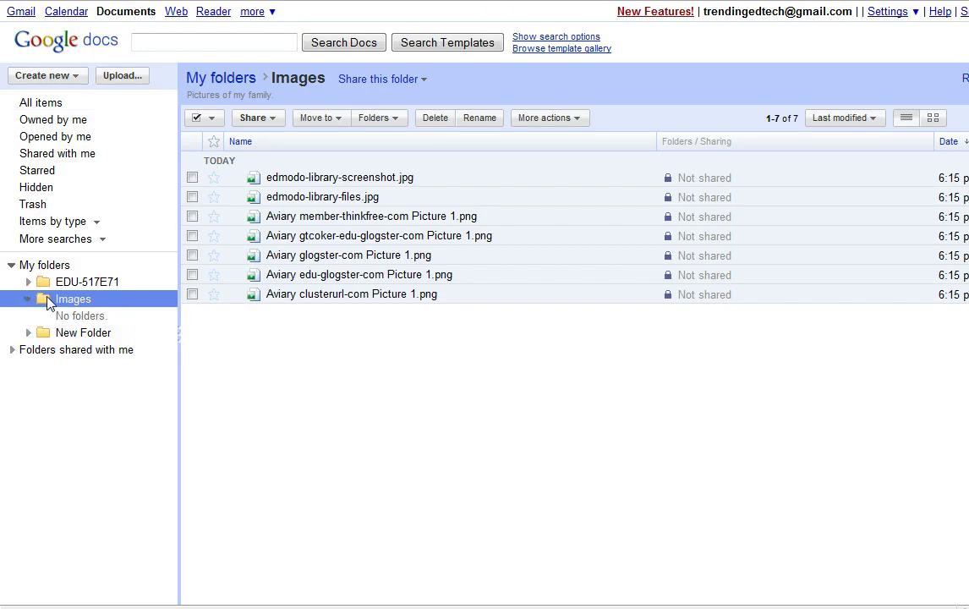
{"action": "left_click", "coordinate": [42, 76]}
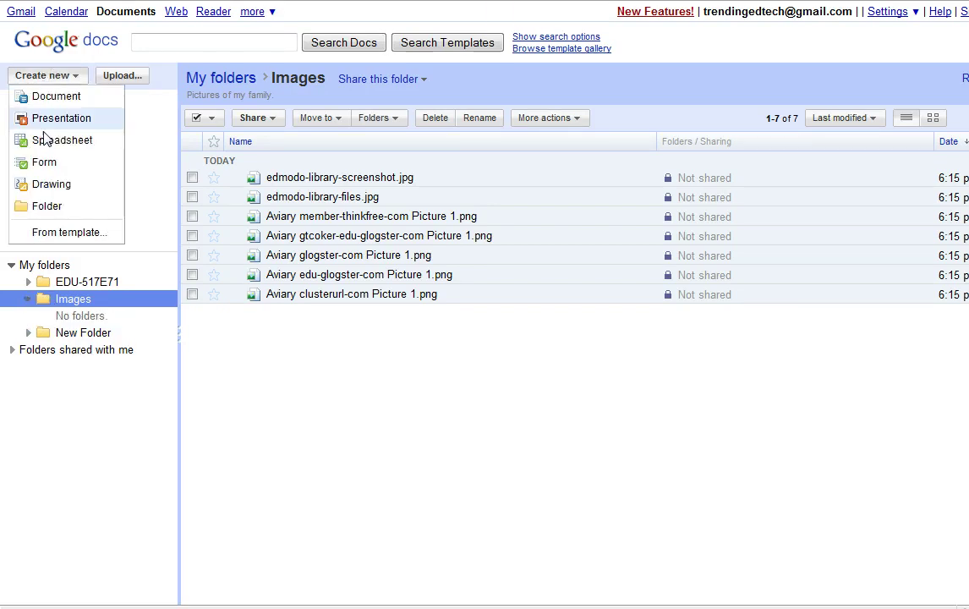
{"action": "left_click", "coordinate": [44, 208]}
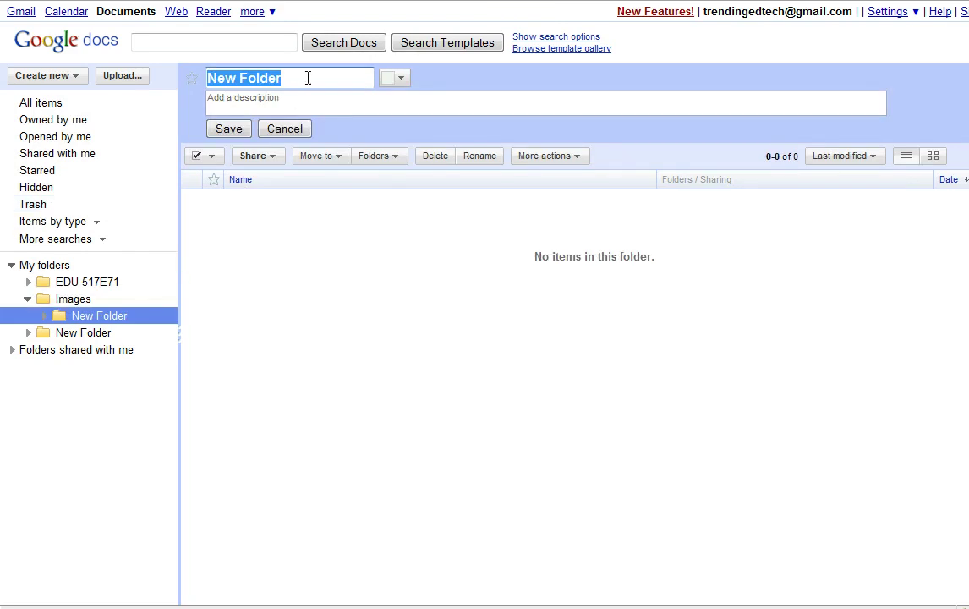
{"action": "type", "text": "2010"}
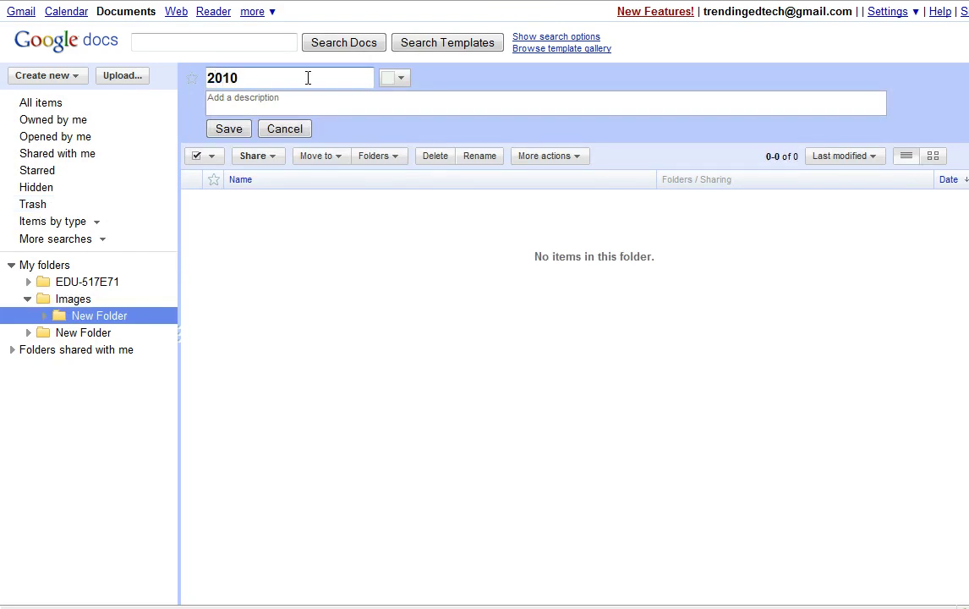
{"action": "left_click", "coordinate": [226, 132]}
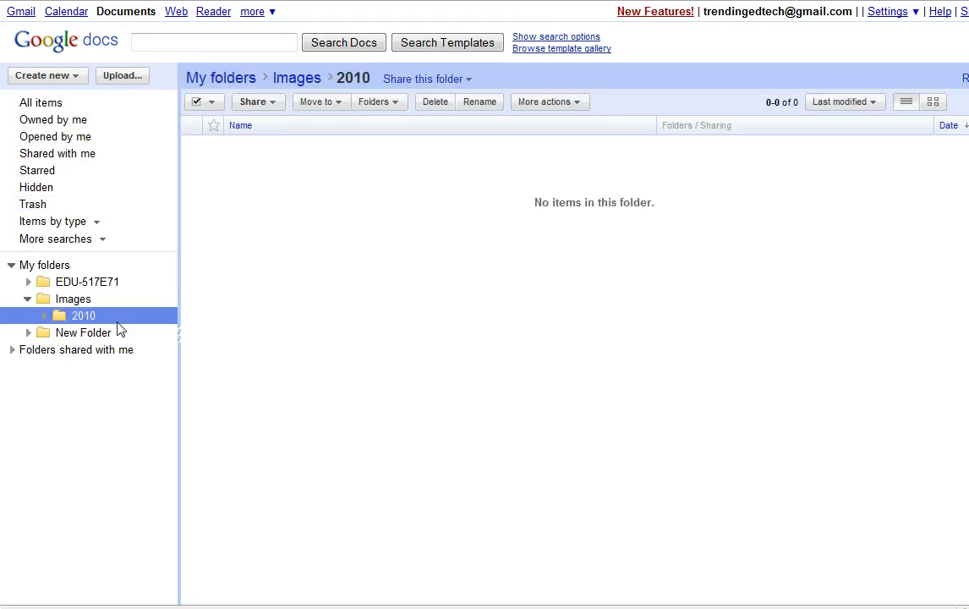